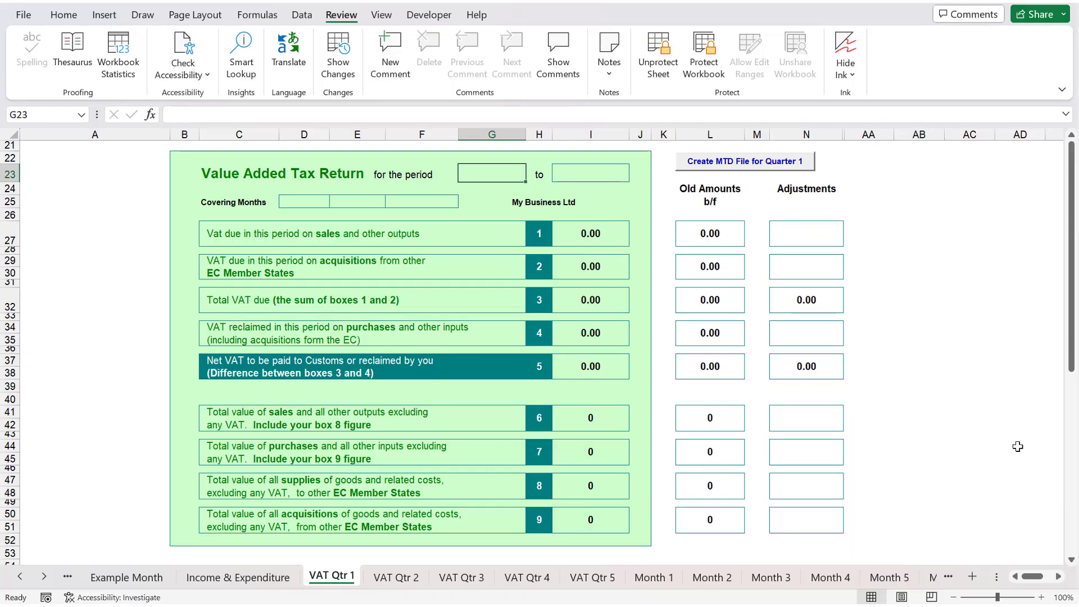
Step: Enter the VAT Qtr 1 period dates 1/01/2023 and 31/3/23
text(1/)
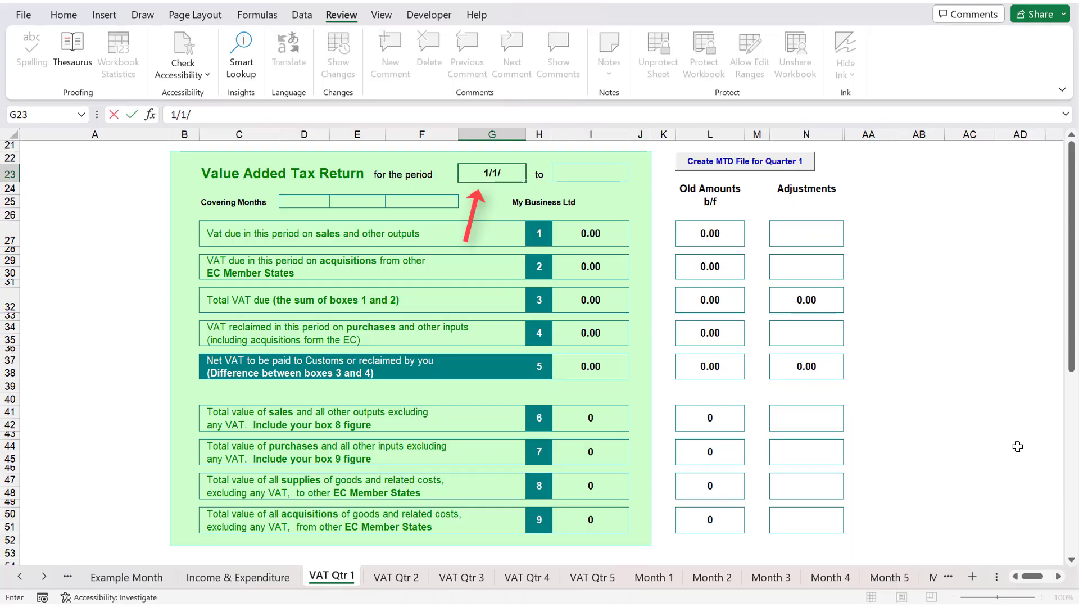
text(01/2023)
key(Tab)
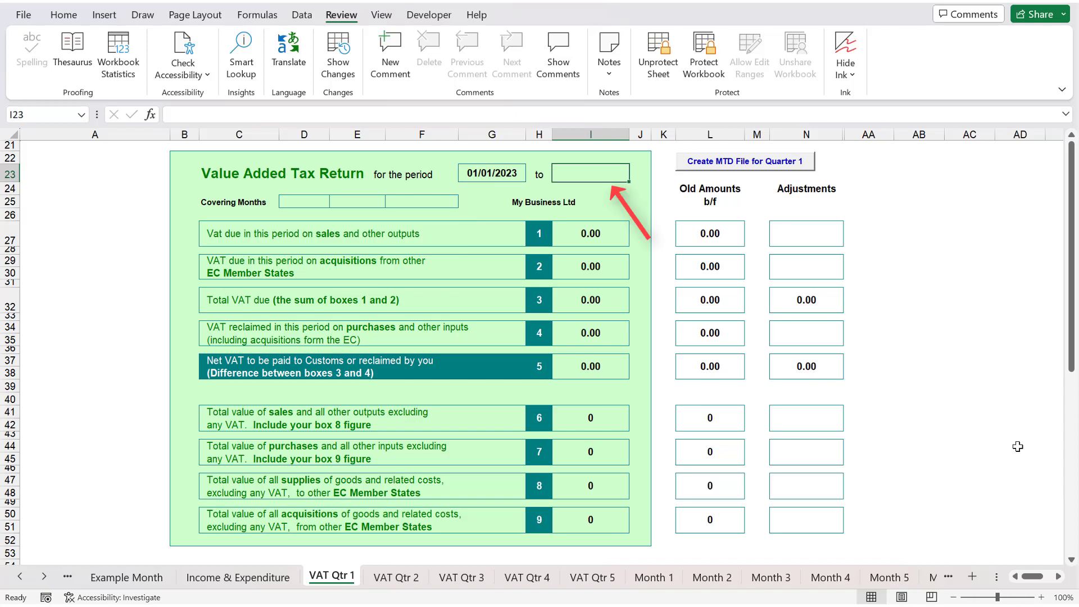
text(31/3/)
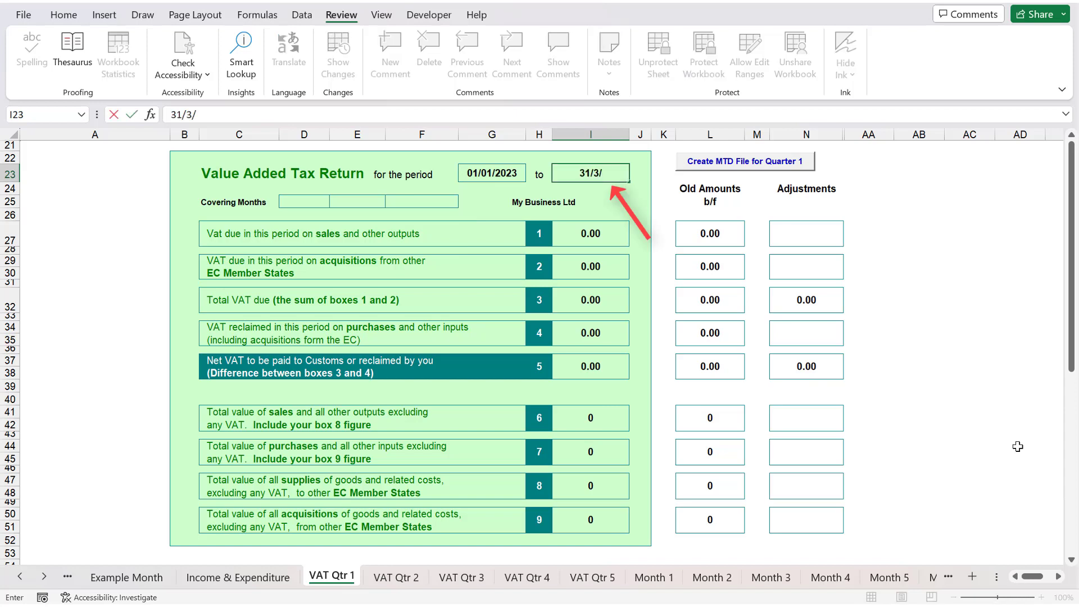
text(23)
key(Tab)
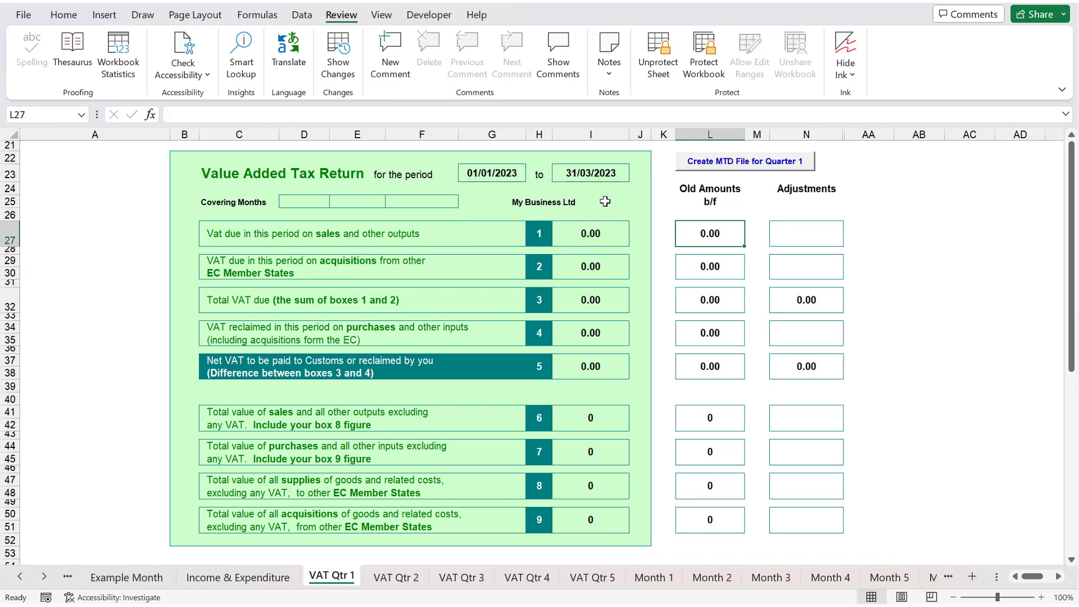
click(306, 208)
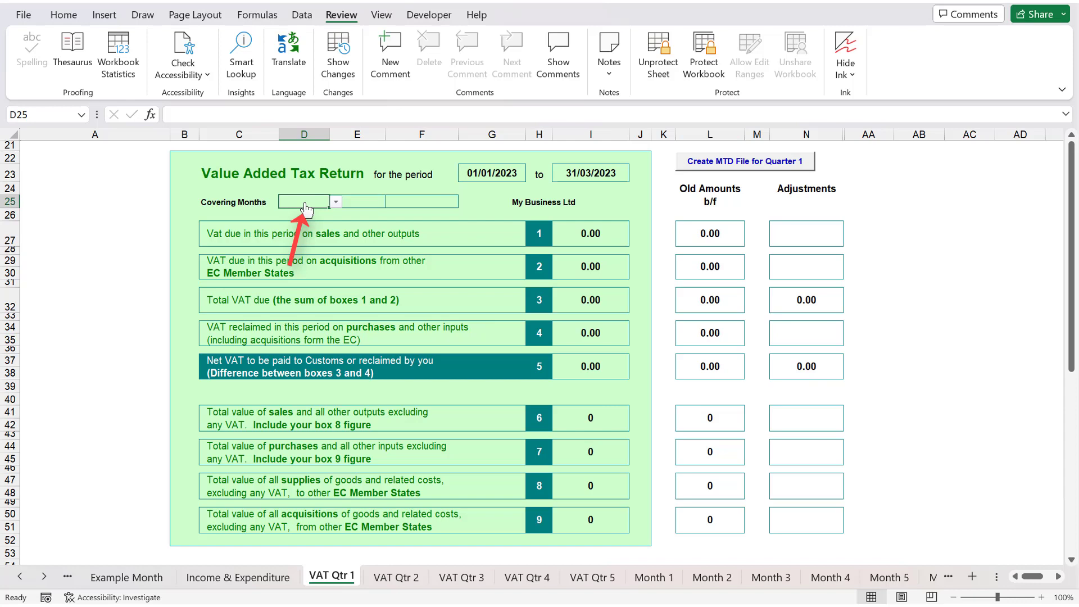
Step: Pick months 1, 2 and 3 as covering months, giving 1,235.64 VAT due and 816.38 net
click(336, 207)
click(308, 214)
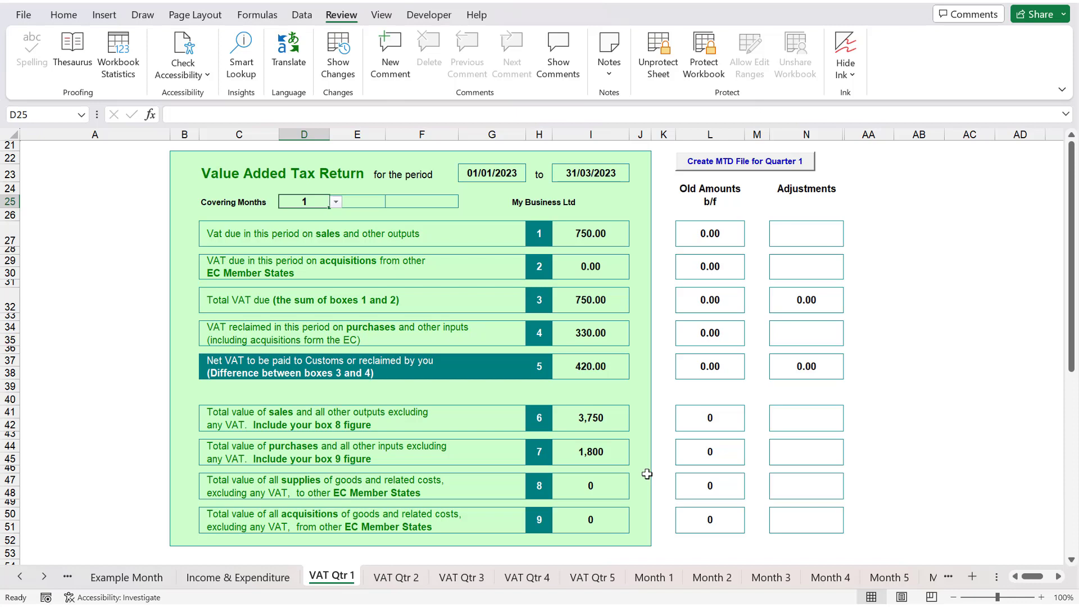
click(381, 204)
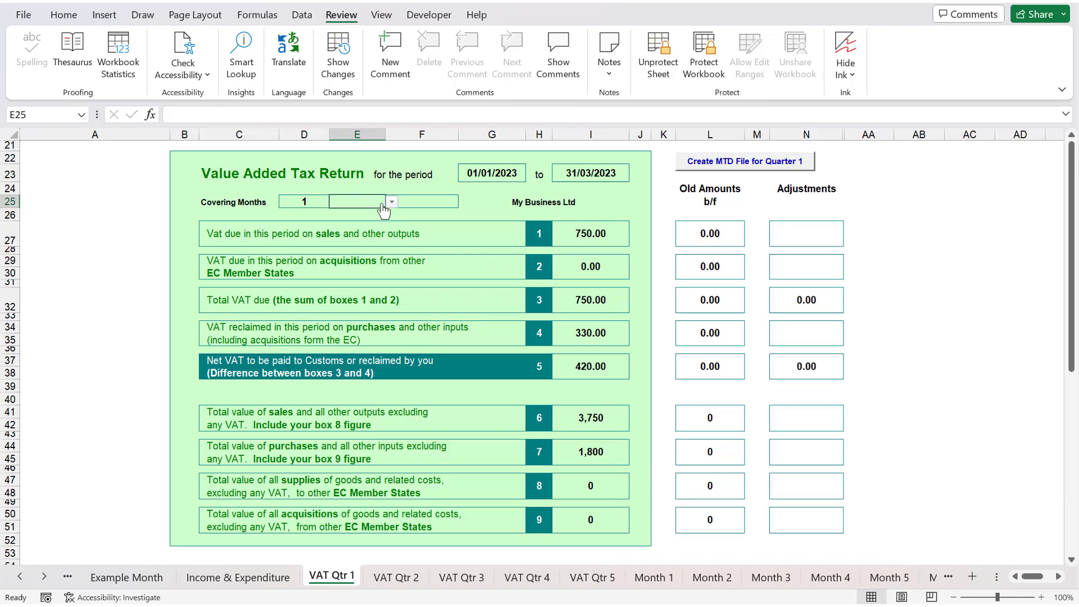
click(392, 203)
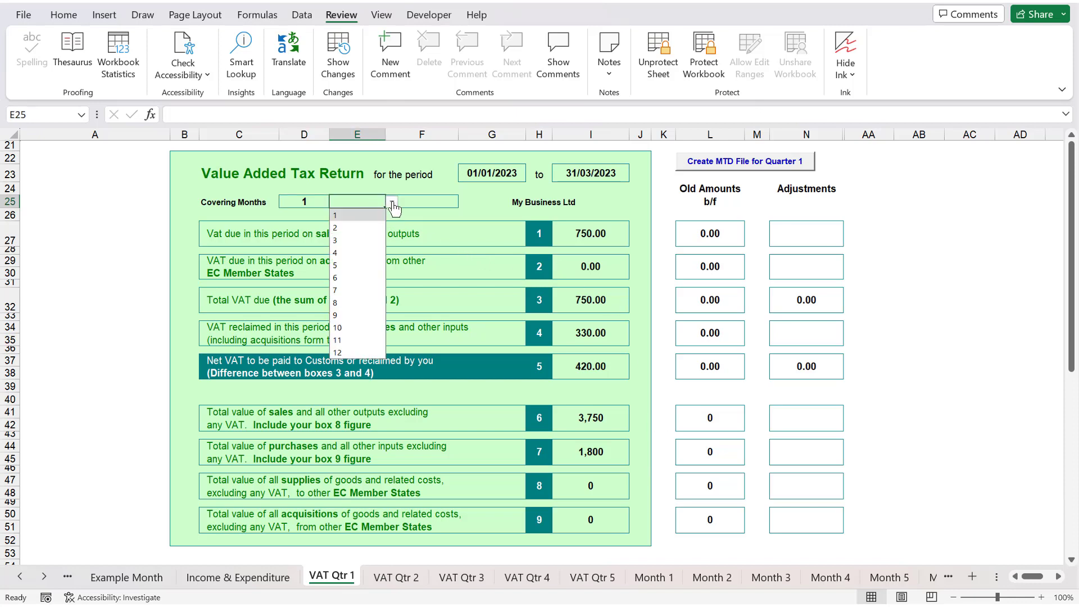
click(348, 229)
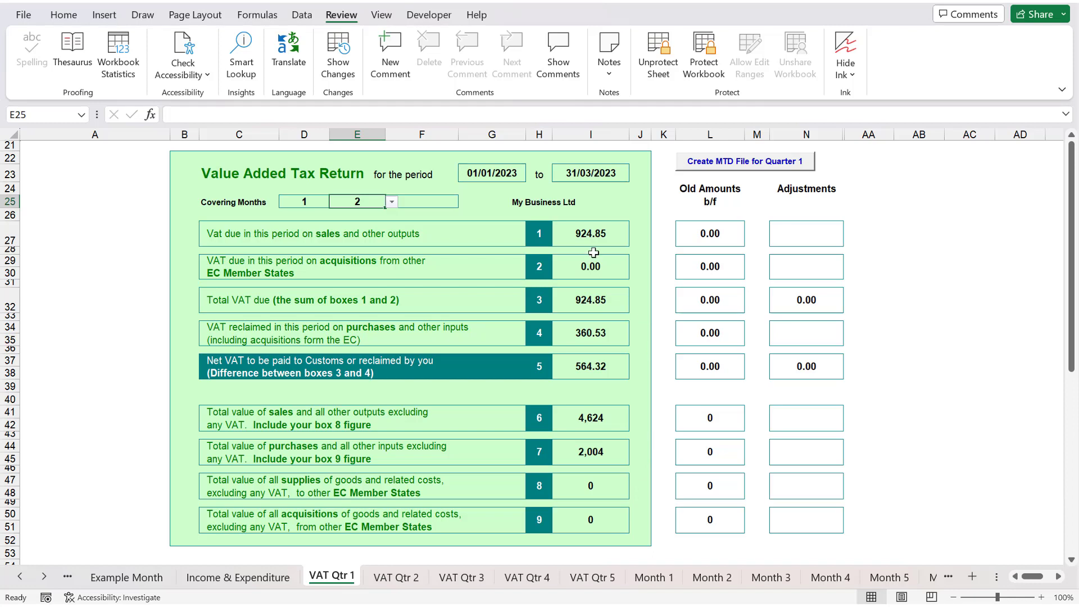
click(455, 204)
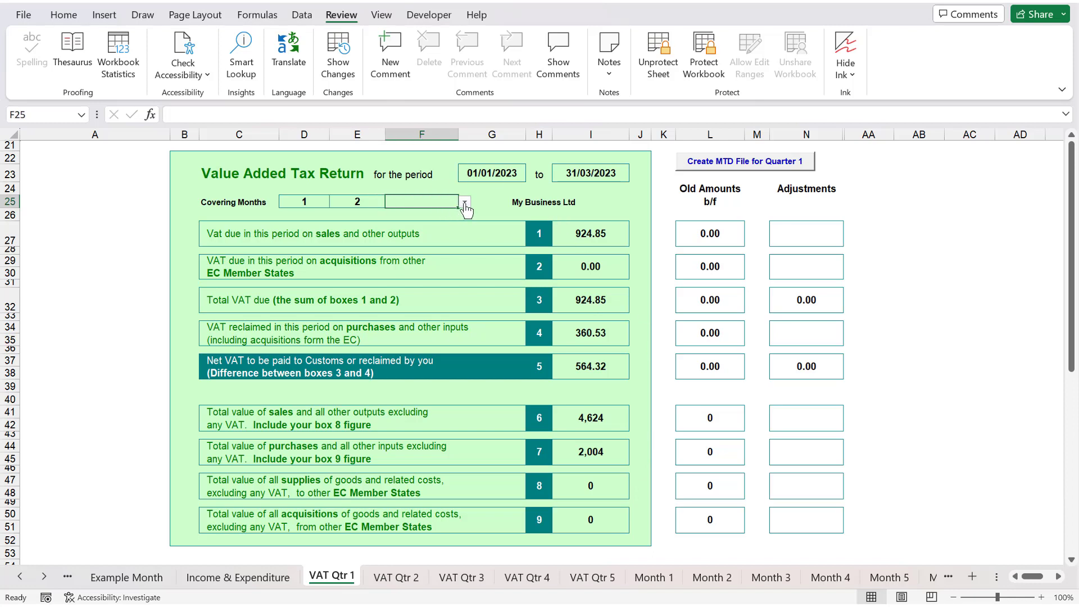
click(465, 202)
click(414, 241)
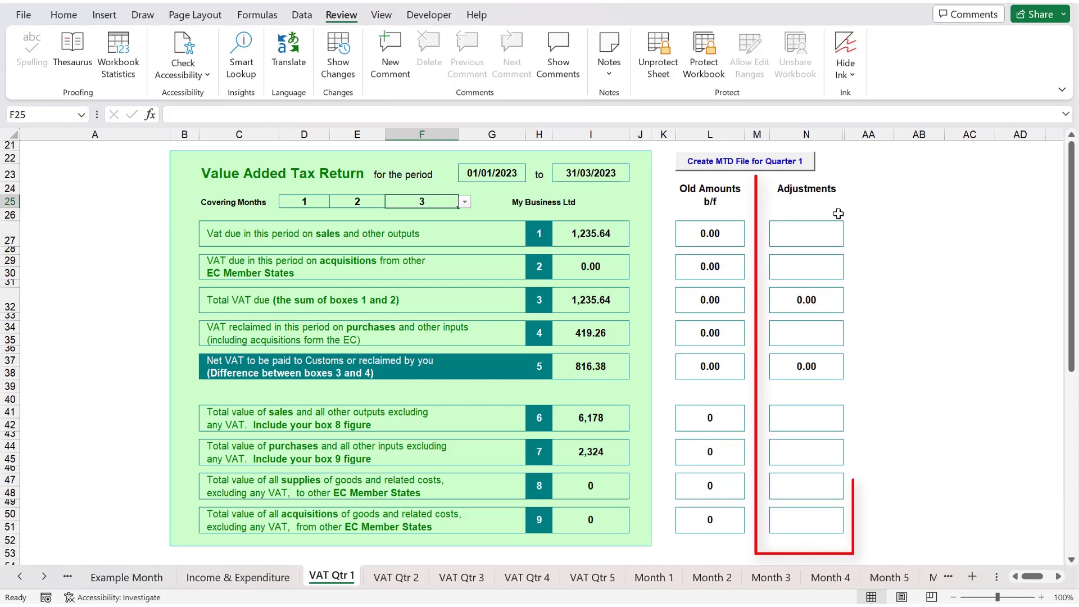
click(809, 231)
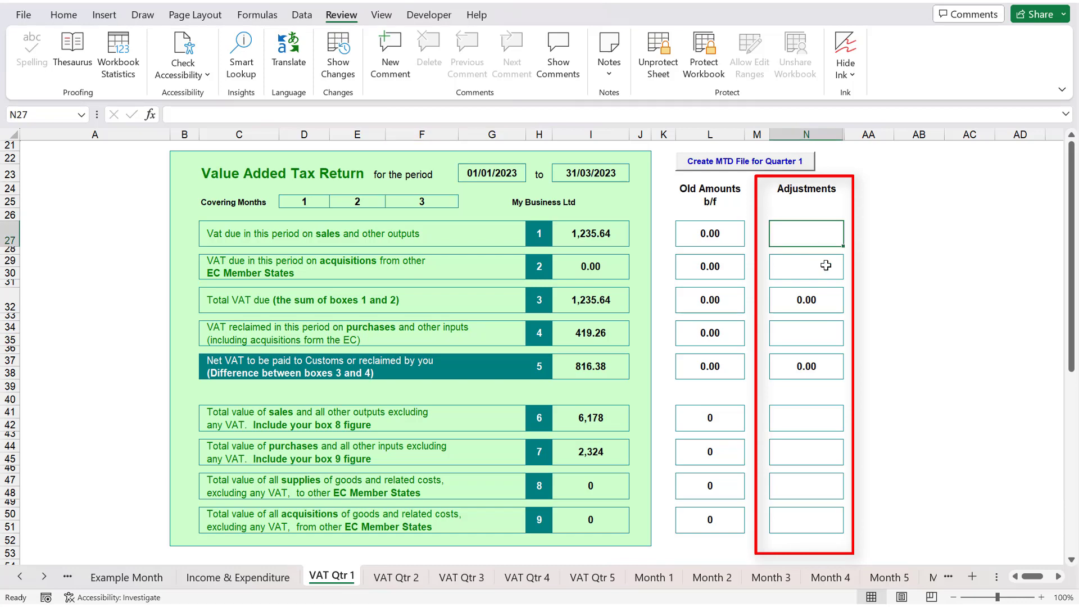
text(235)
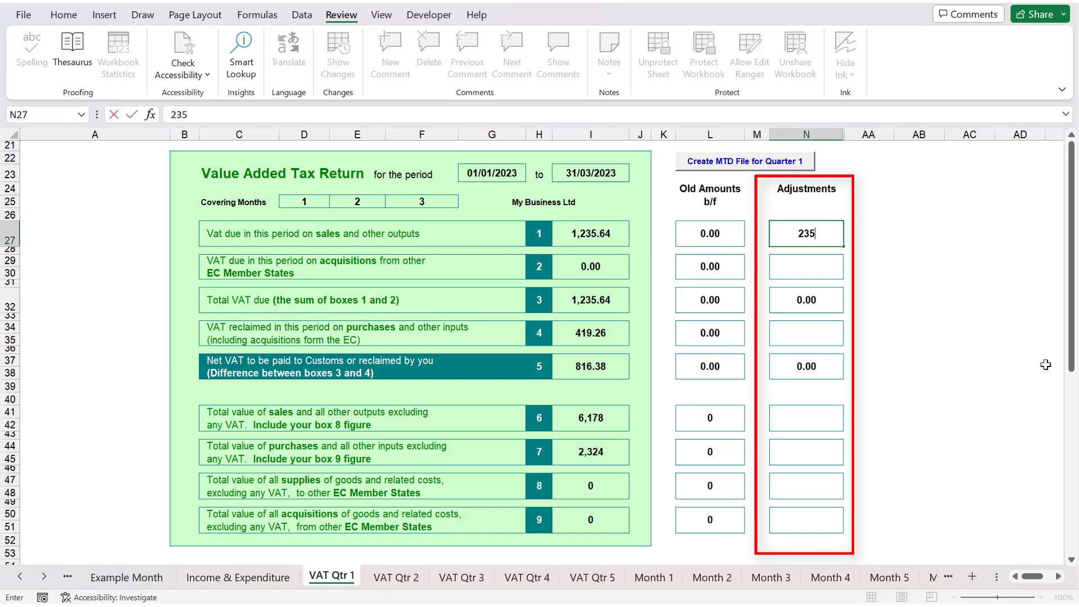
key(Return)
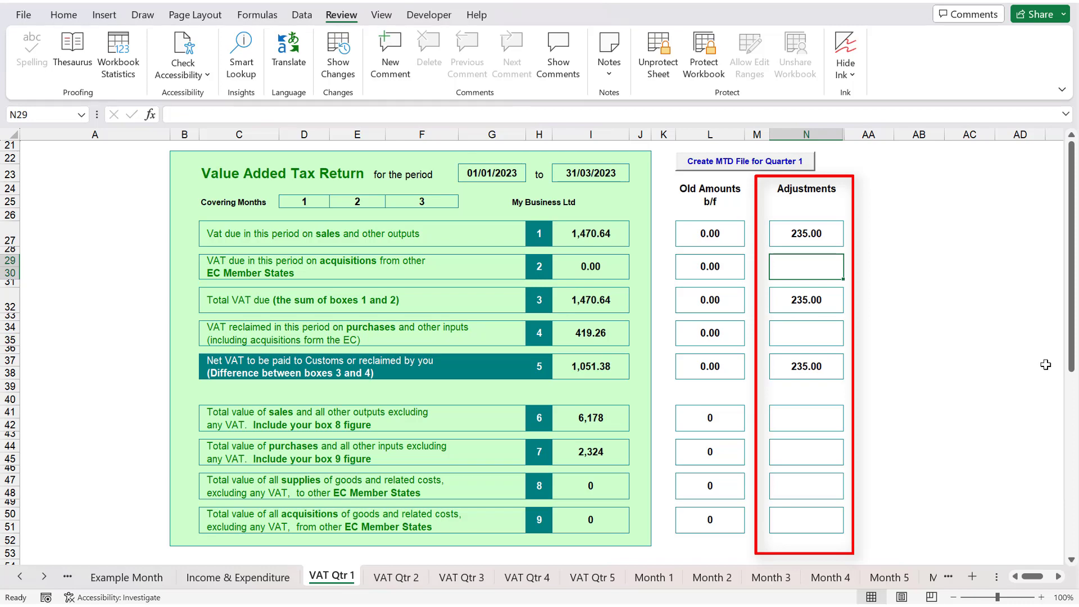
click(830, 234)
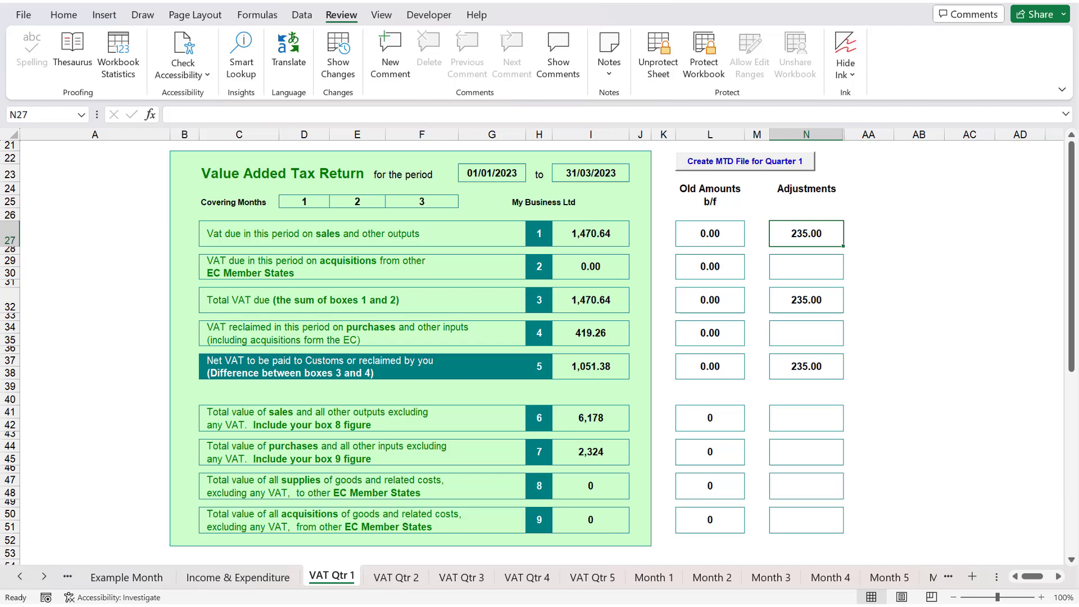
key(Delete)
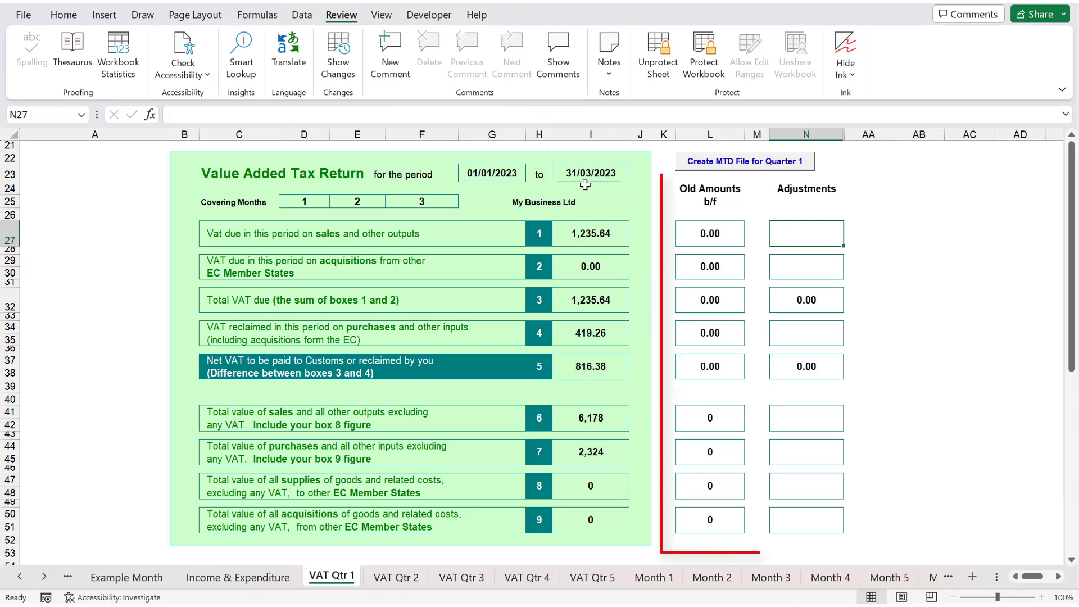
click(710, 267)
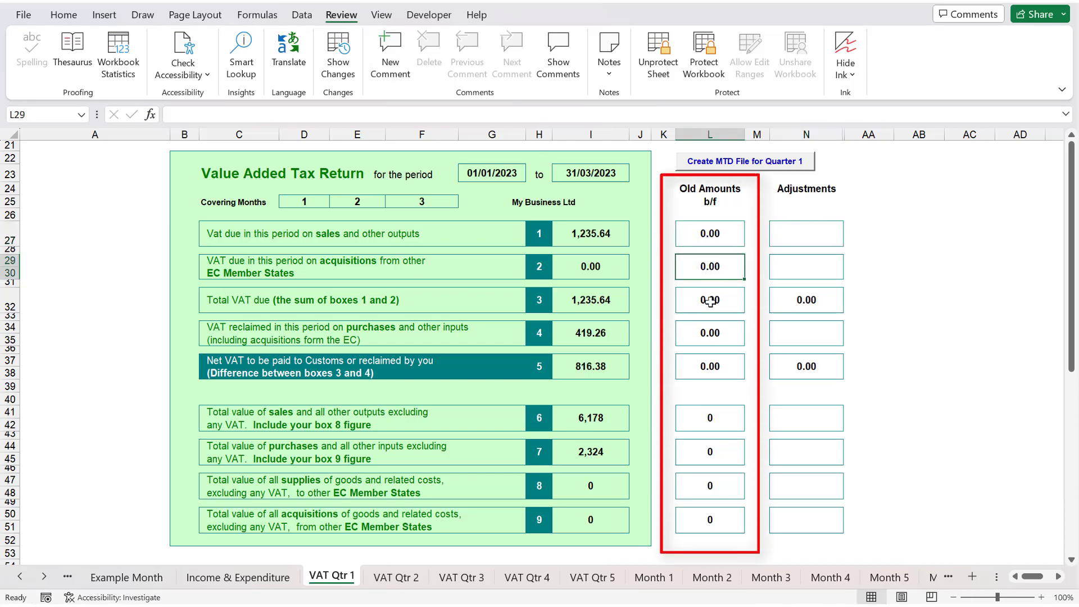
click(711, 330)
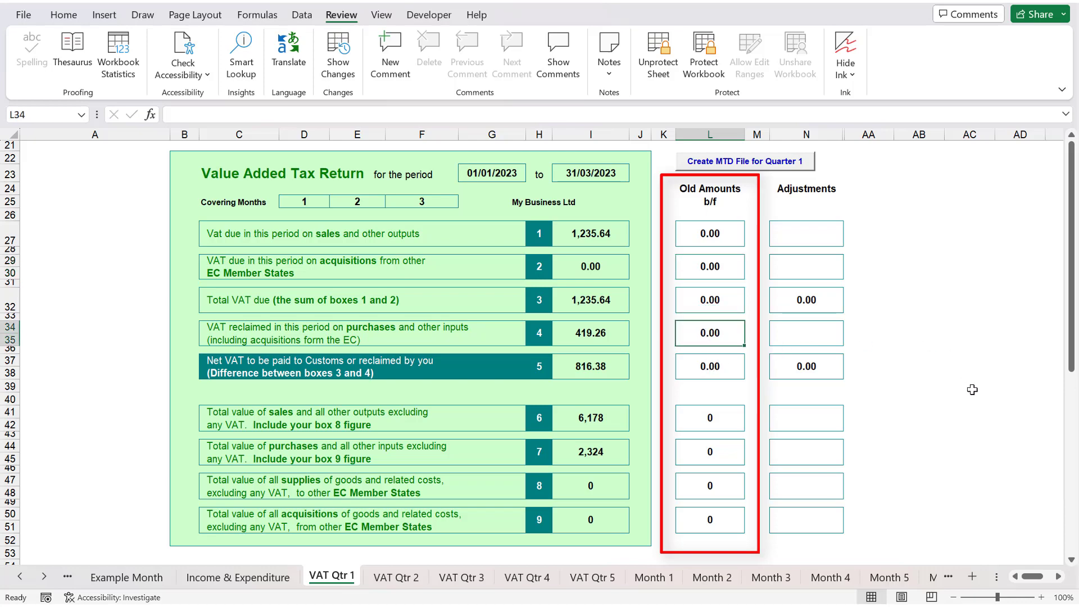
click(21, 576)
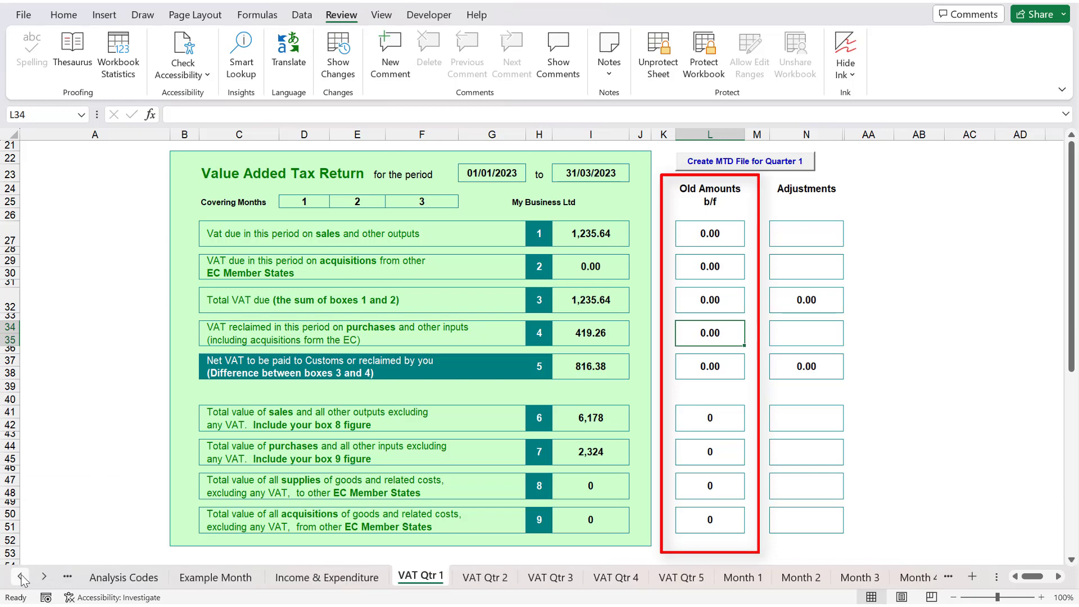
click(21, 577)
click(21, 577)
click(21, 576)
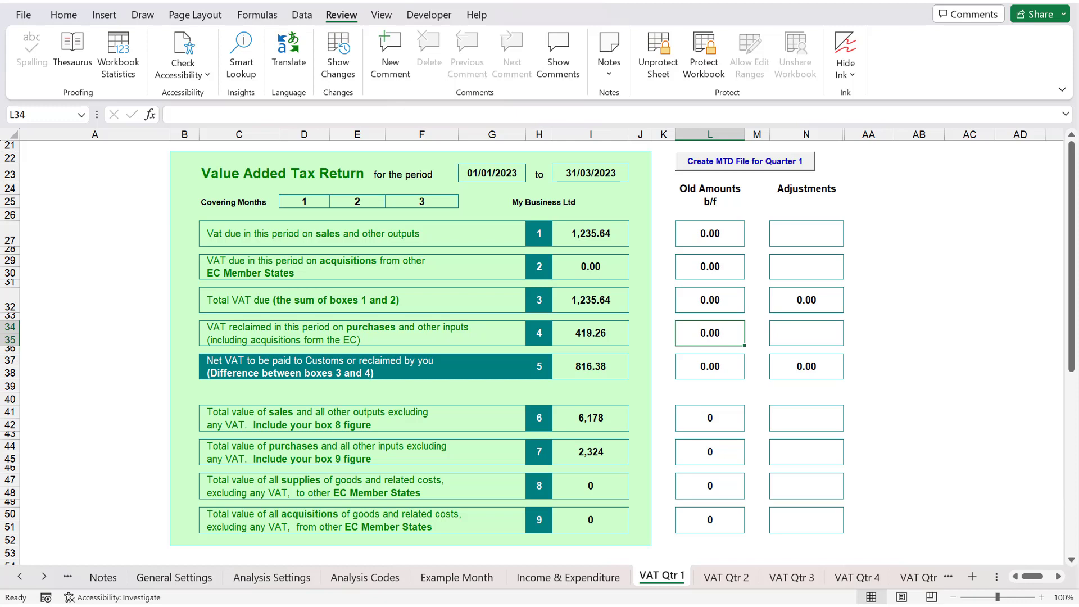
Step: Jump back to the period start date field
key(Tab)
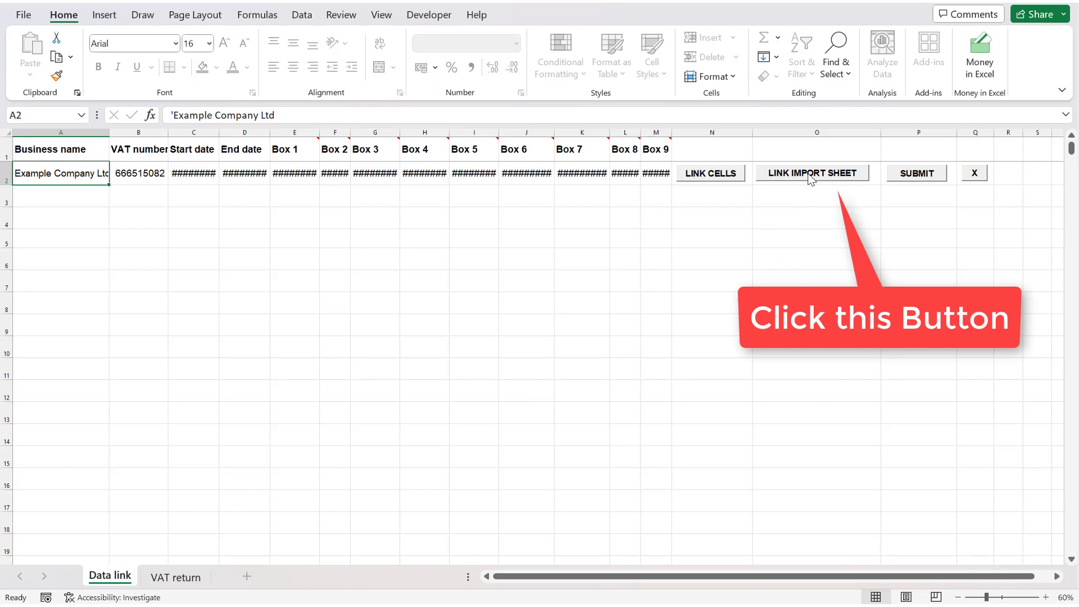
Step: Import VAT figures by linking the AccountsMarch23 workbook as the source
click(810, 175)
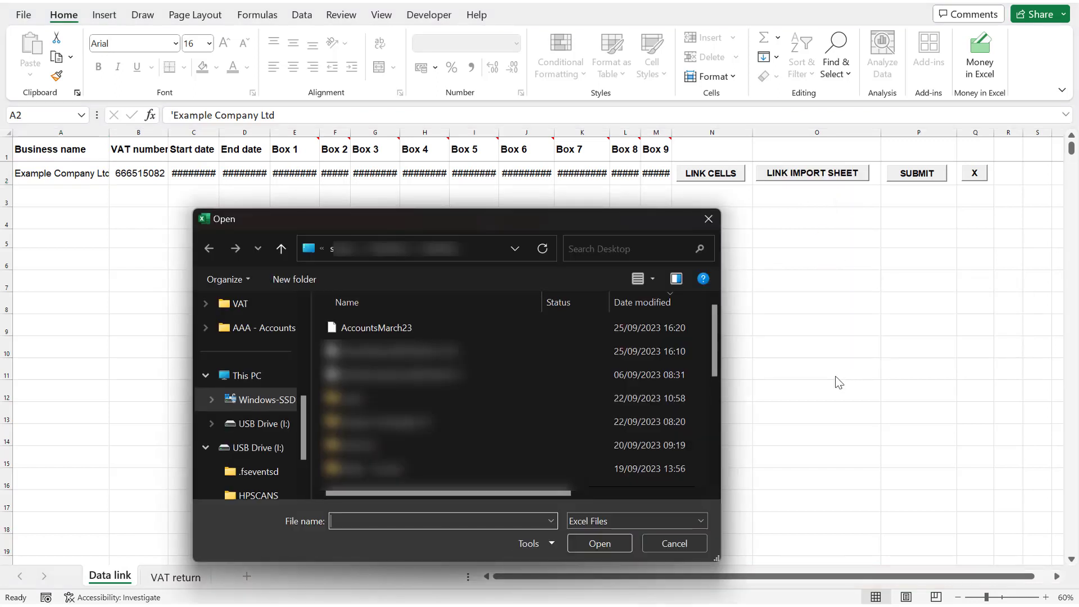
click(402, 330)
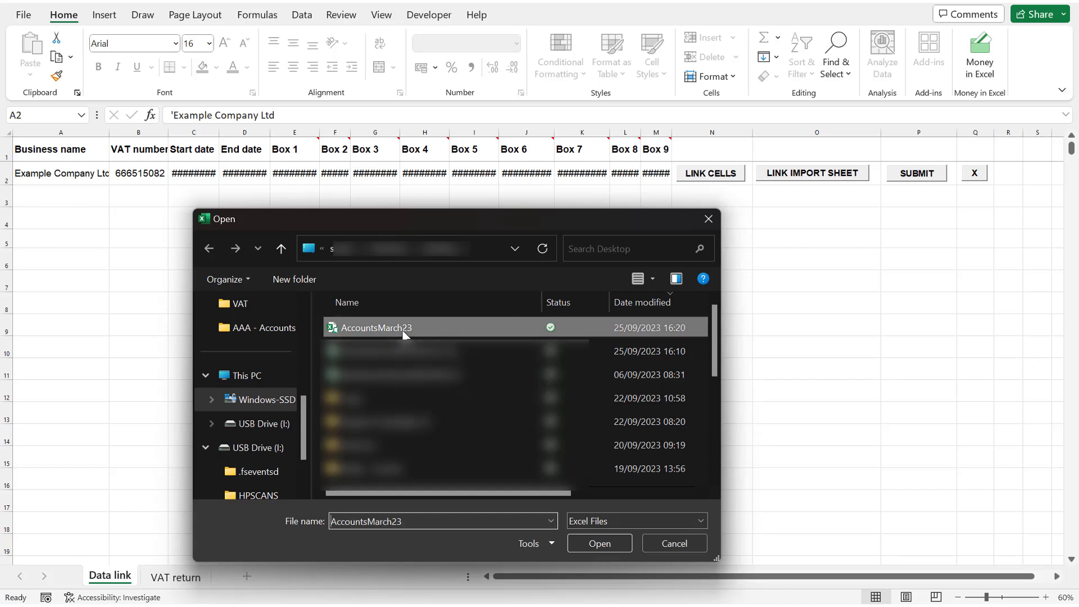
click(591, 542)
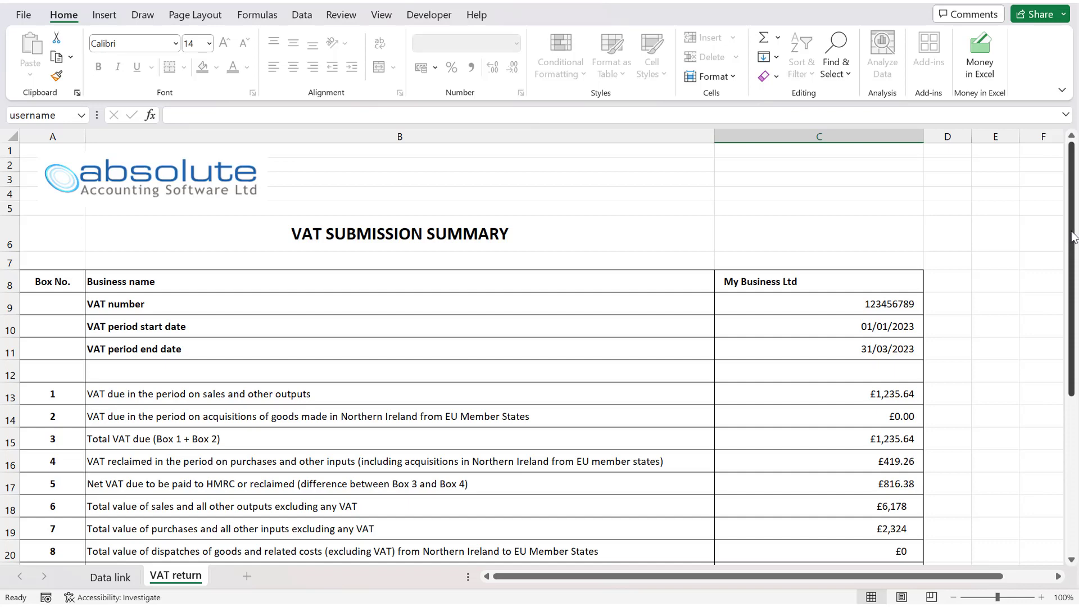
Step: Scroll down the VAT return sheet to review the Submission Summary's nine boxes
drag(1073, 236, 1076, 402)
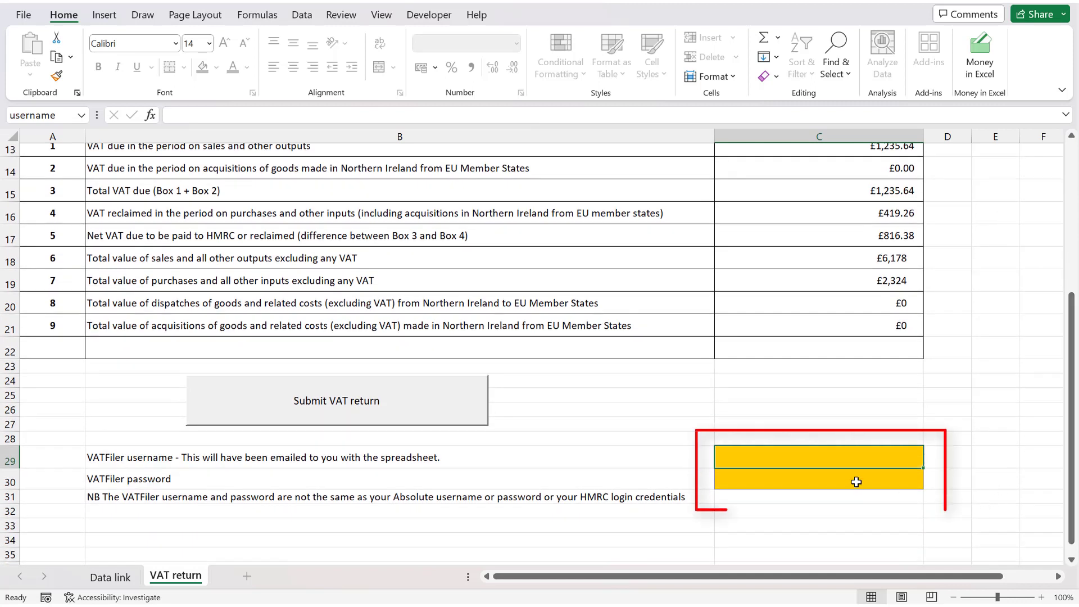
click(852, 479)
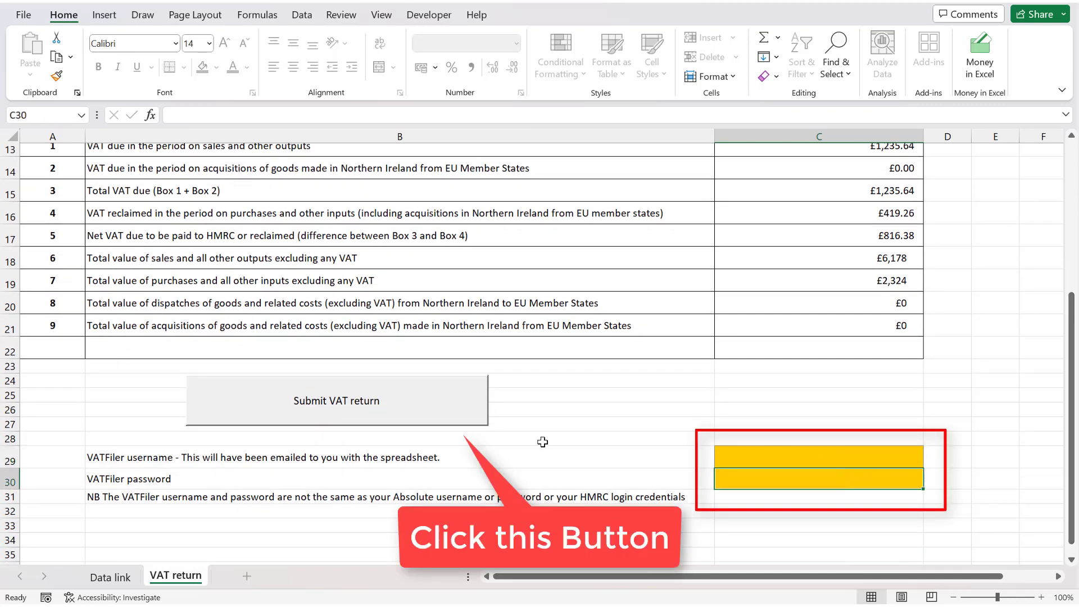